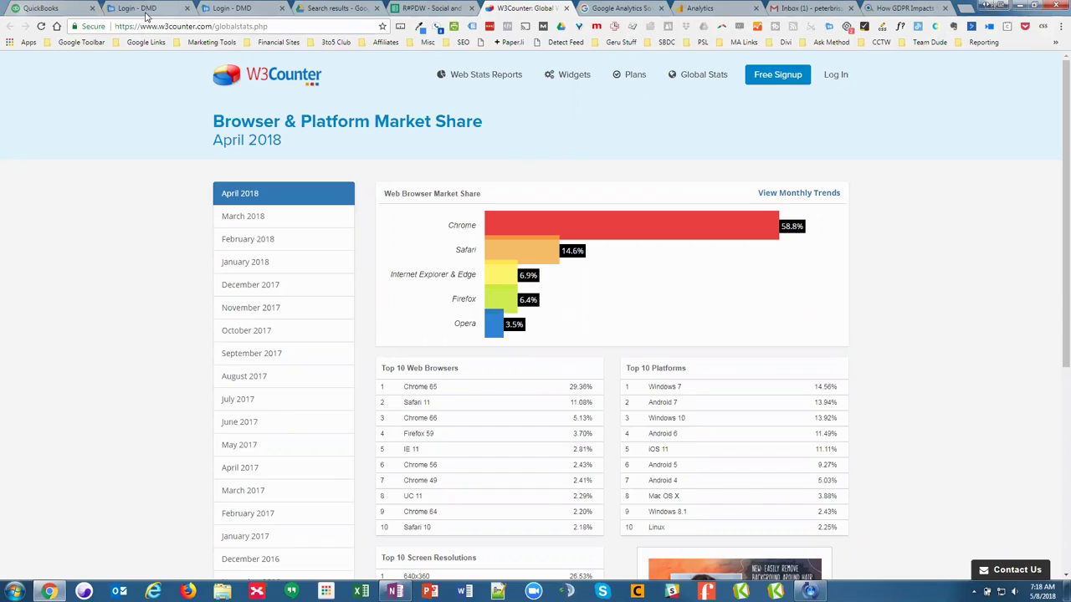
Step: Examine the Web Browser Market Share chart in the April 2018 W3Counter report, highlighting Chrome's name and share
left_click_drag(114, 26, 282, 29)
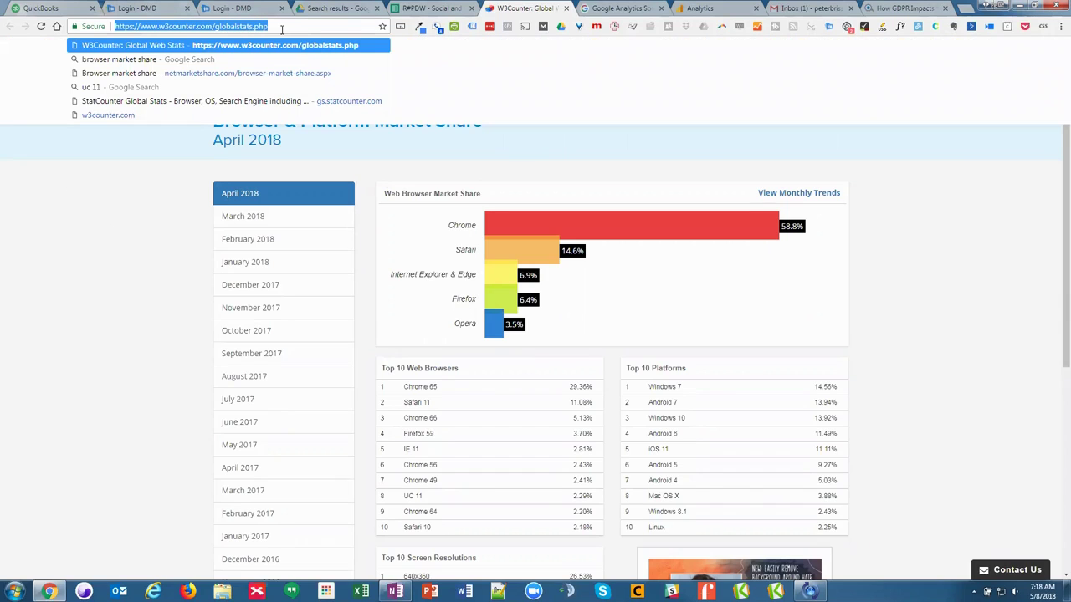
left_click(105, 226)
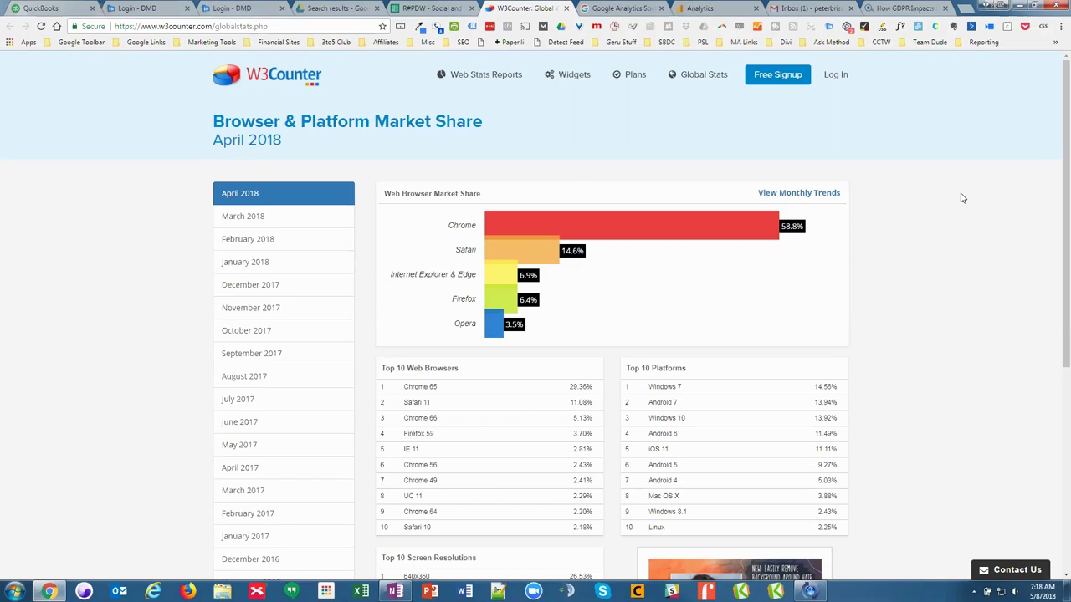
scroll(960, 215, "down", 2)
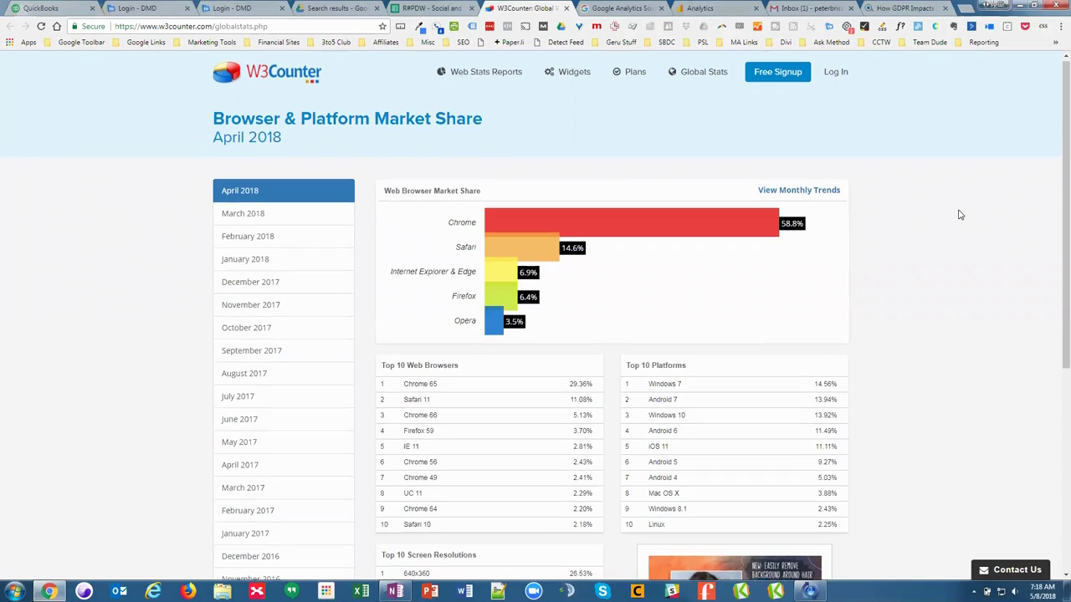
scroll(959, 215, "up", 2)
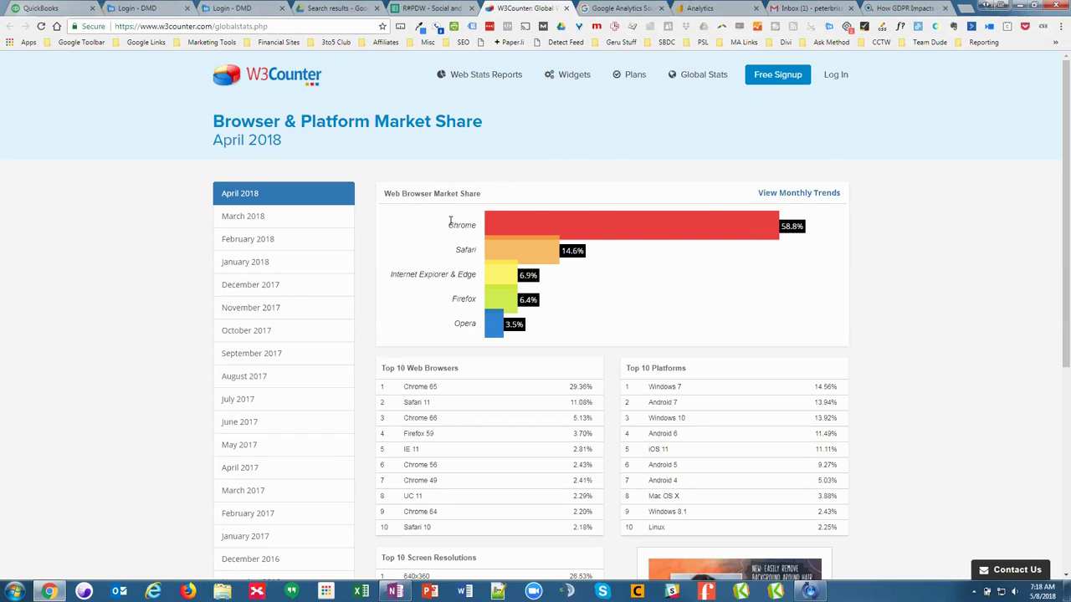
left_click_drag(450, 224, 514, 224)
left_click_drag(779, 226, 818, 227)
left_click(822, 227)
left_click_drag(781, 231, 809, 231)
left_click(700, 269)
Step: Examine the Top 10 Screen Resolutions table, highlighting its heading and the 640x360 and 1366x768 entries with their shares
scroll(623, 270, "down", 1)
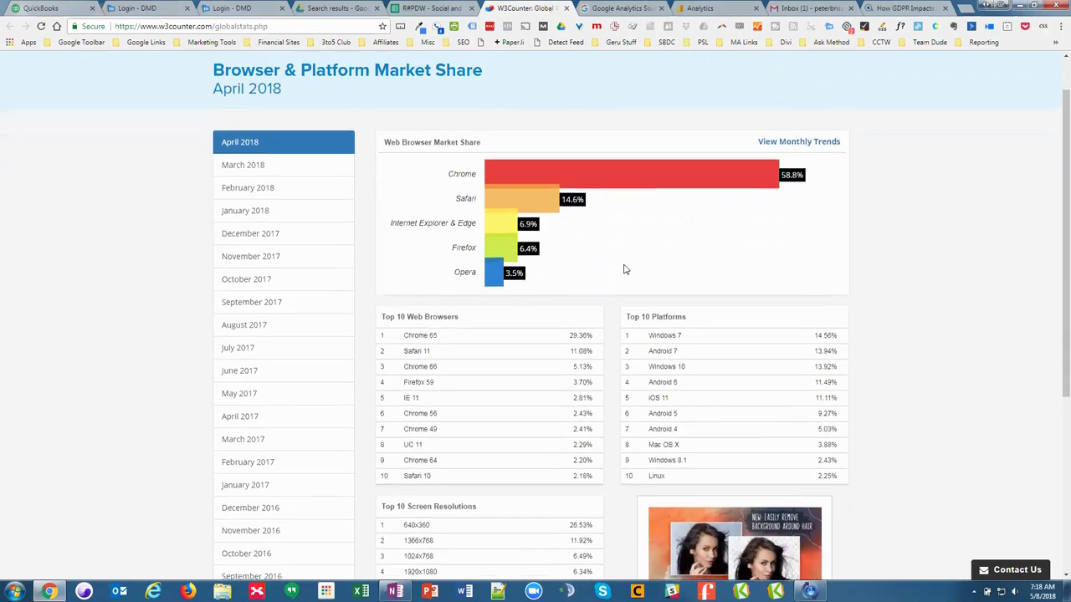
scroll(607, 244, "down", 3)
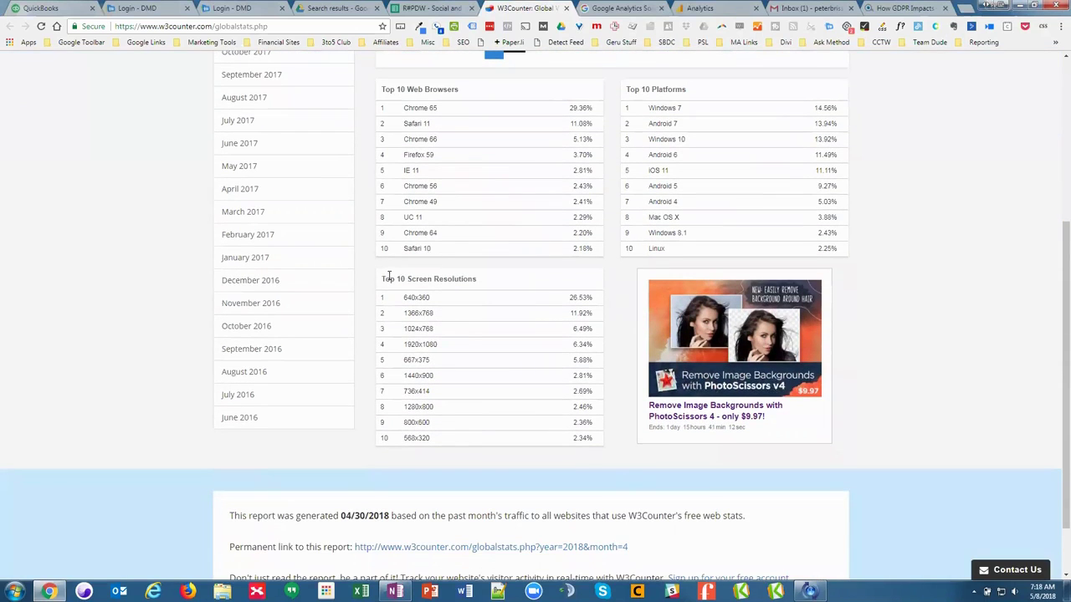
left_click_drag(381, 282, 492, 282)
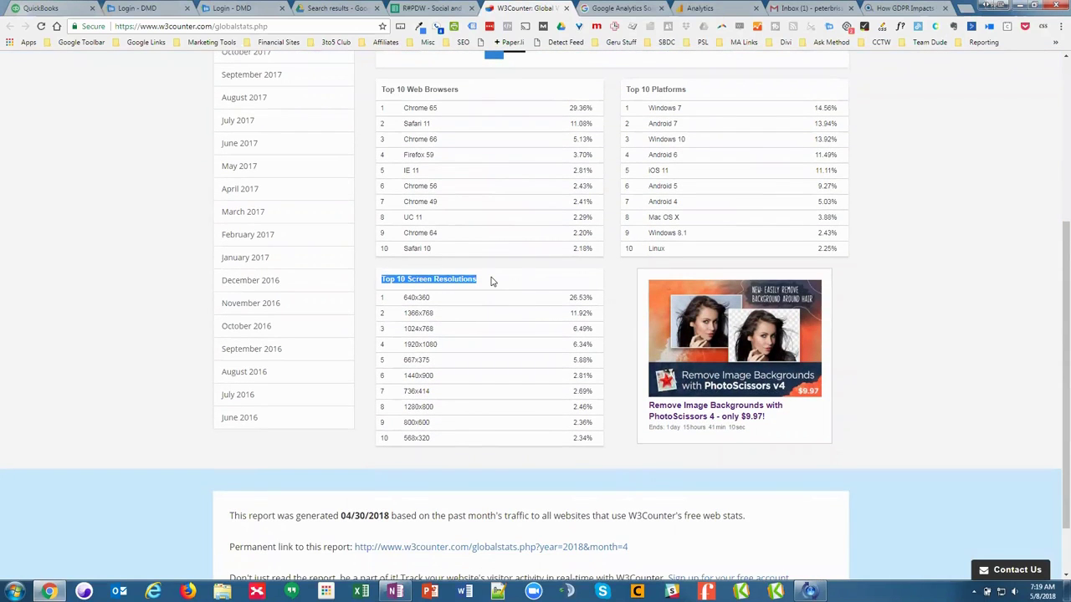
left_click(495, 280)
scroll(485, 251, "down", 1)
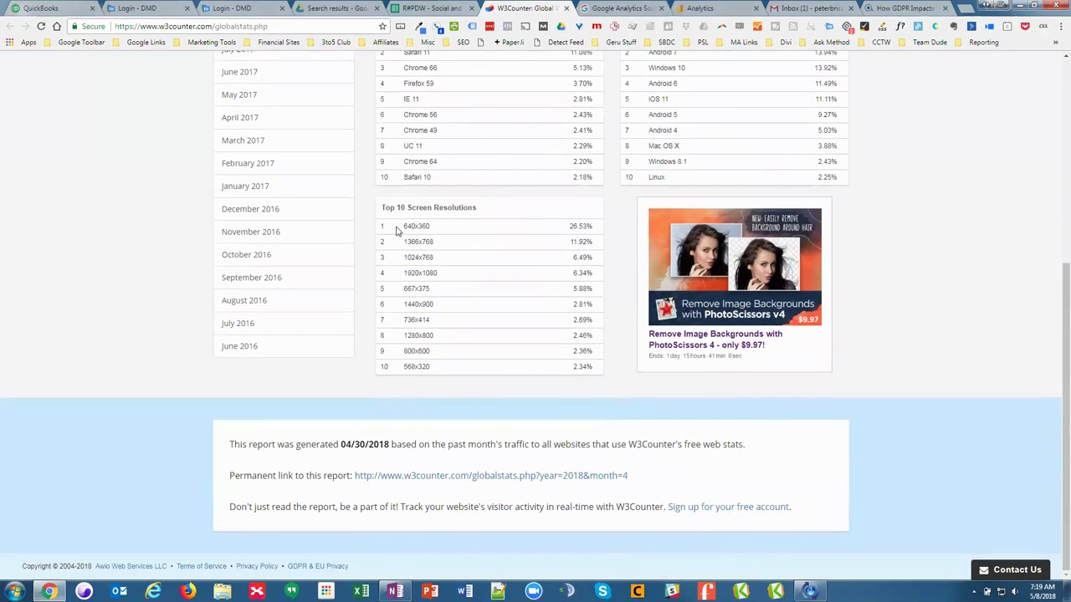
left_click_drag(400, 230, 442, 230)
left_click_drag(567, 228, 602, 230)
left_click_drag(395, 232, 455, 232)
left_click(456, 232)
left_click_drag(400, 248, 442, 247)
left_click(553, 244)
left_click_drag(565, 246, 595, 242)
Step: Highlight the 1024x768 entry and compare the shares of the three most common screen resolutions
left_click(404, 260)
left_click_drag(405, 261, 444, 262)
left_click_drag(569, 259, 588, 258)
left_click(404, 242)
left_click_drag(405, 241, 446, 243)
left_click(574, 227)
left_click_drag(572, 226, 592, 257)
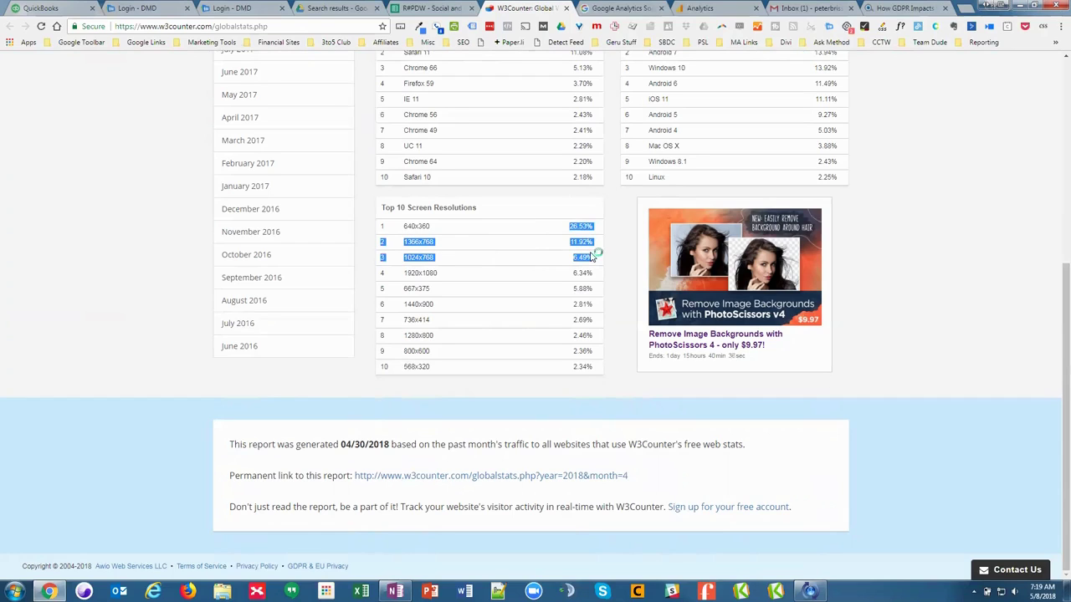
Step: Highlight the 1920x1080 row for comparison and select the top three screen resolution rows
left_click(402, 280)
left_click_drag(400, 280, 595, 282)
left_click(466, 282)
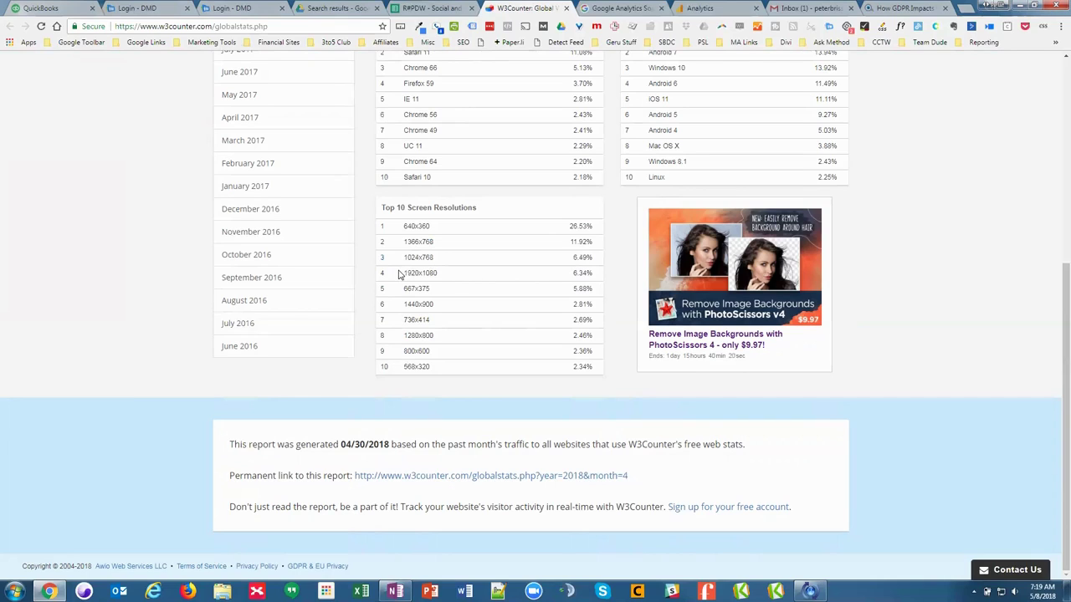
double_click(592, 278)
left_click_drag(392, 226, 598, 264)
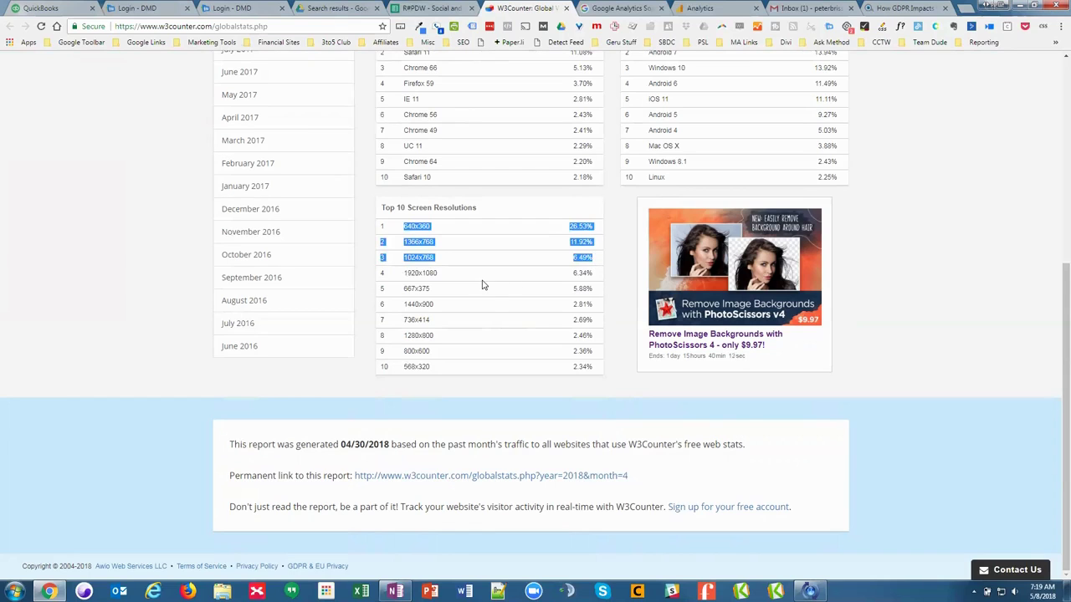
scroll(505, 299, "up", 2)
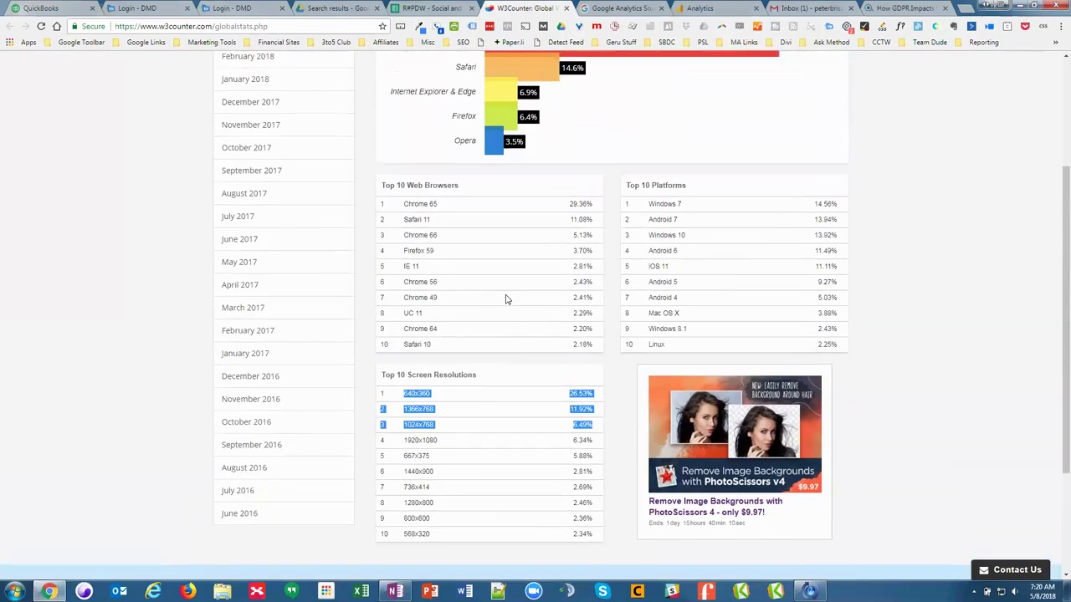
scroll(505, 299, "up", 2)
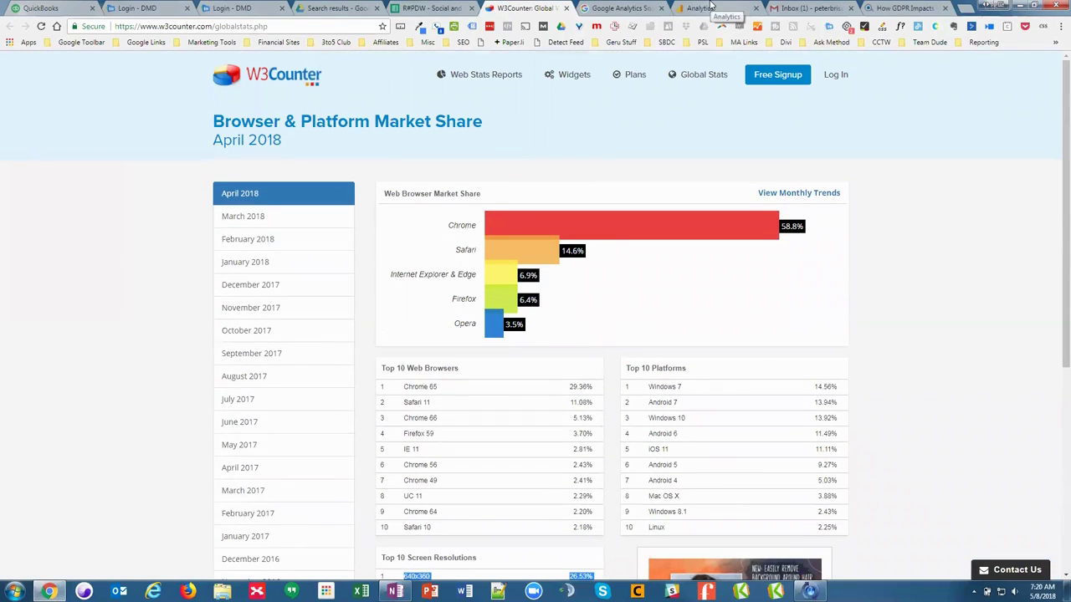
Step: Switch to Google Analytics and examine the browser breakdown in the Browser & OS report, dismissing the desktop notification
left_click(709, 7)
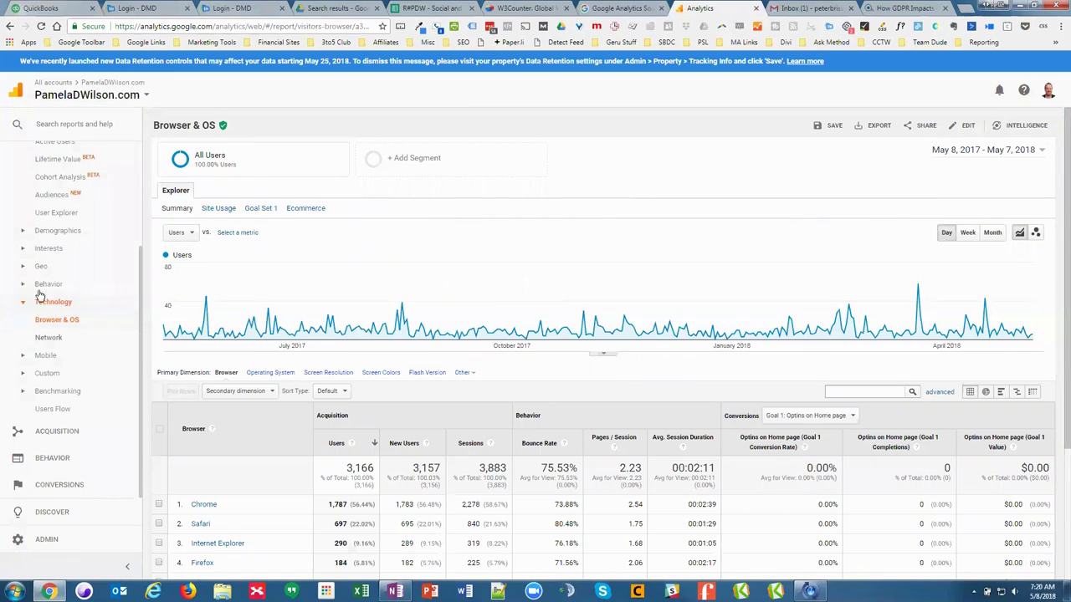
scroll(16, 241, "up", 3)
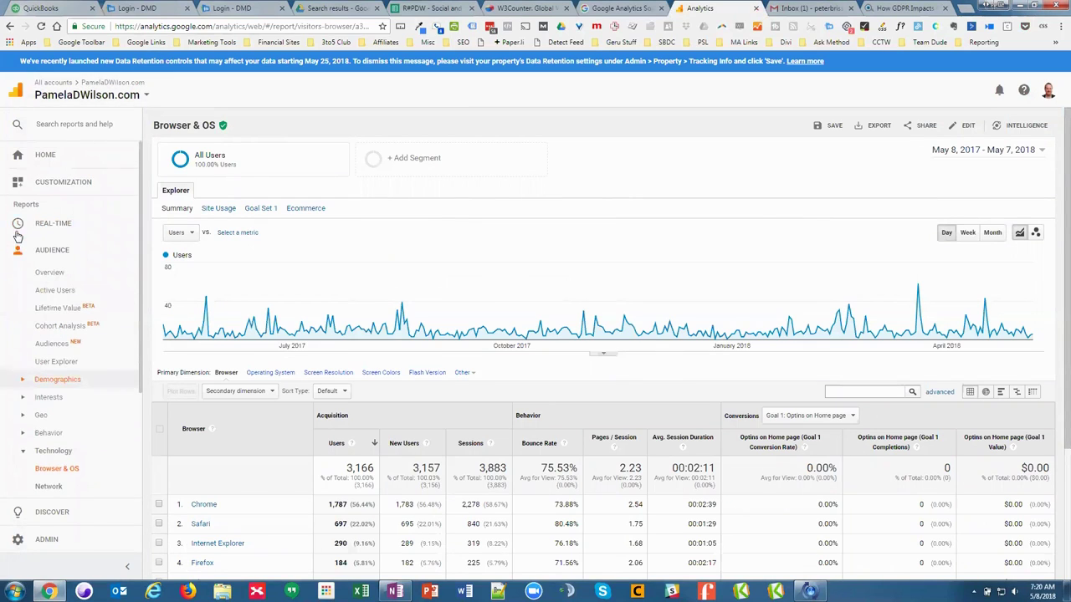
scroll(88, 255, "down", 3)
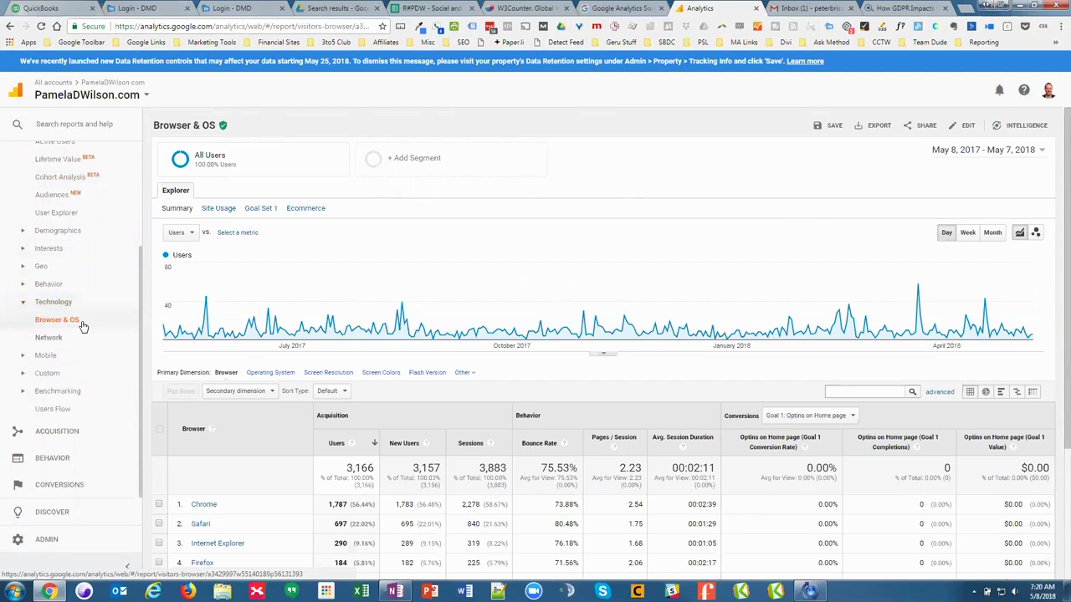
scroll(275, 363, "down", 2)
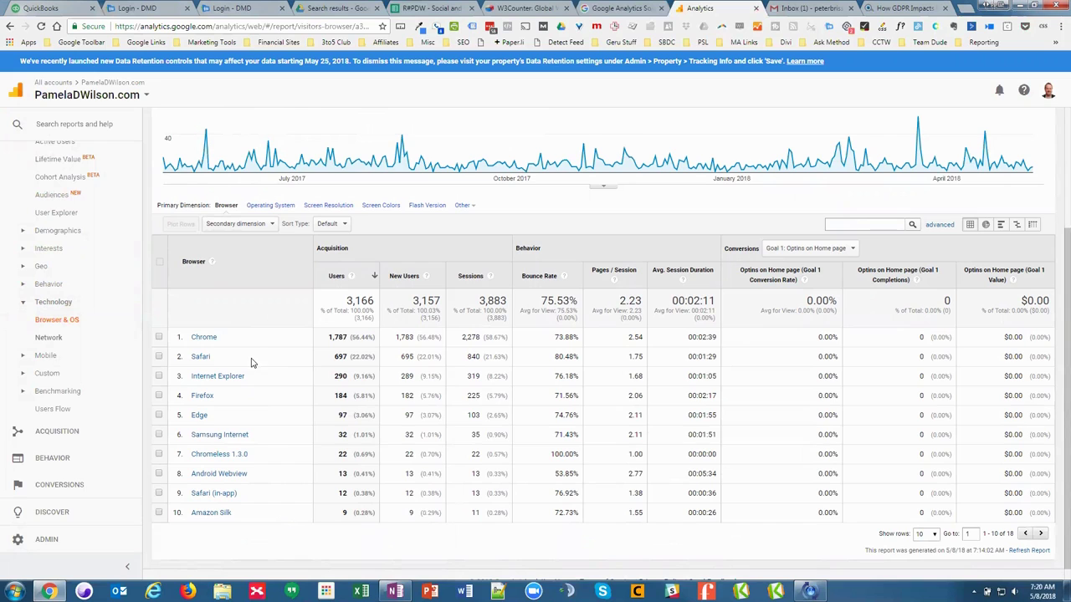
scroll(248, 361, "down", 1)
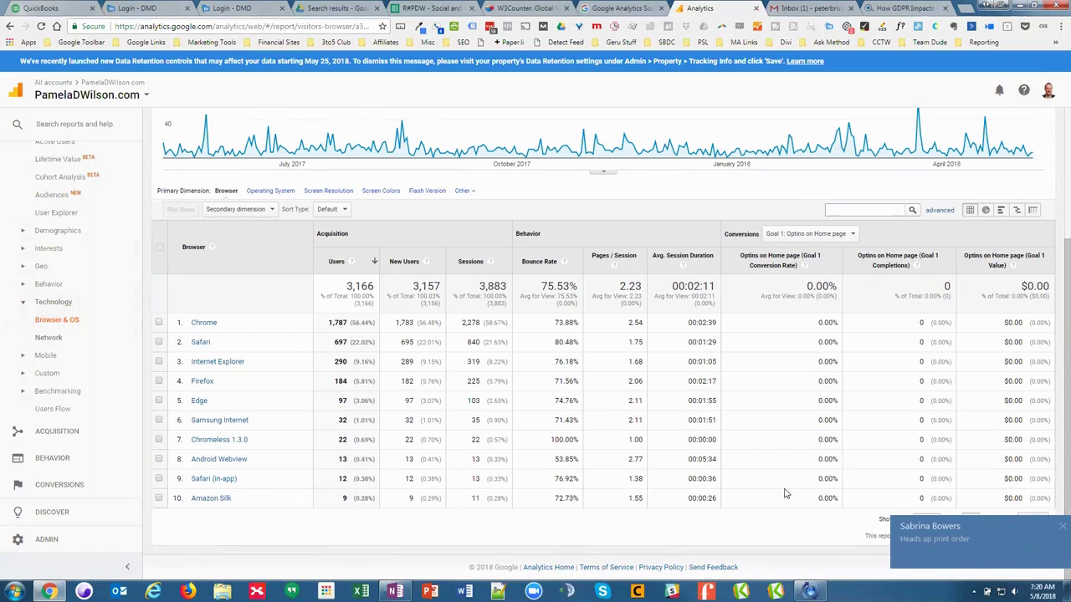
left_click(1056, 528)
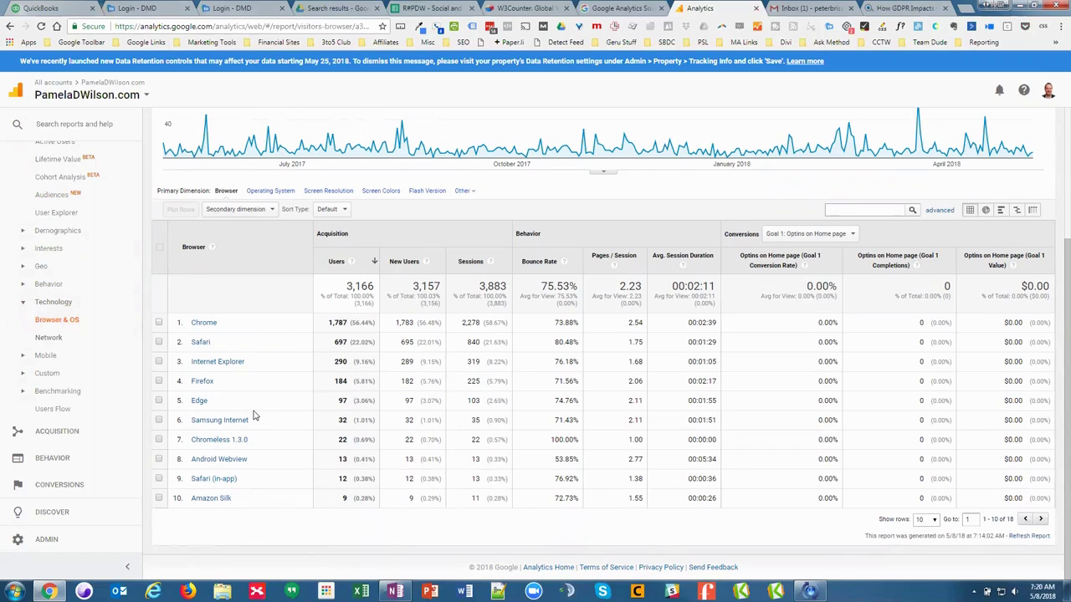
Step: Open the Mobile Overview report and highlight the desktop user figures to compare them with mobile and tablet
left_click(45, 356)
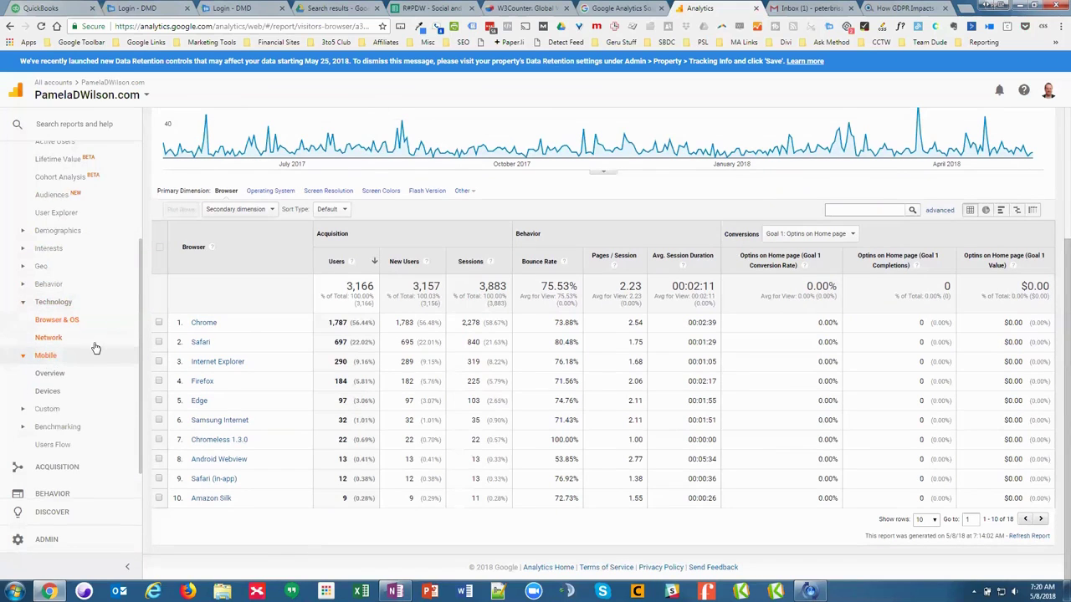
scroll(51, 350, "down", 1)
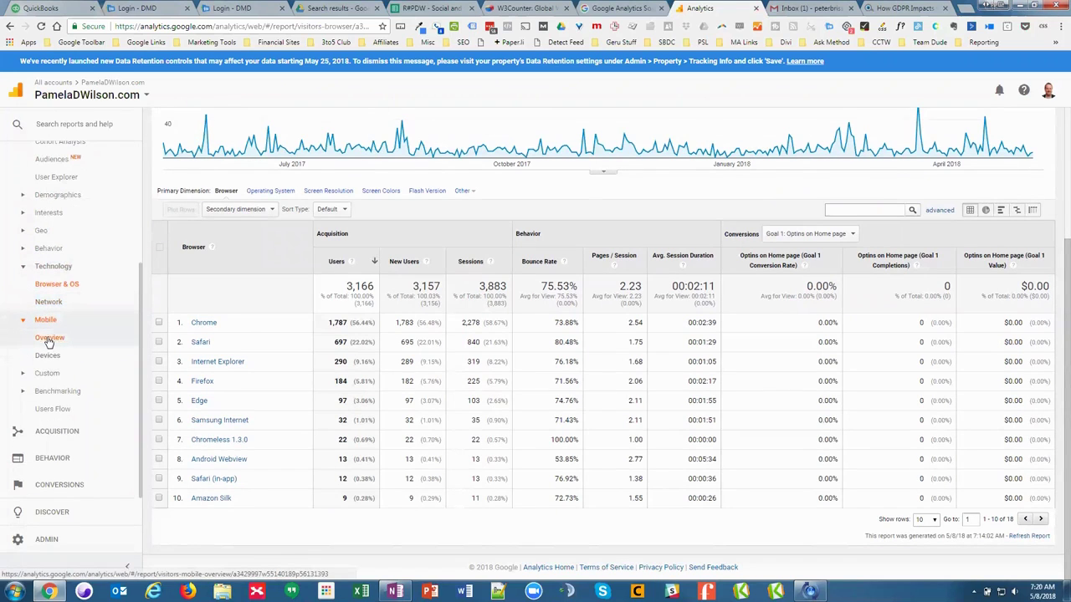
left_click(46, 338)
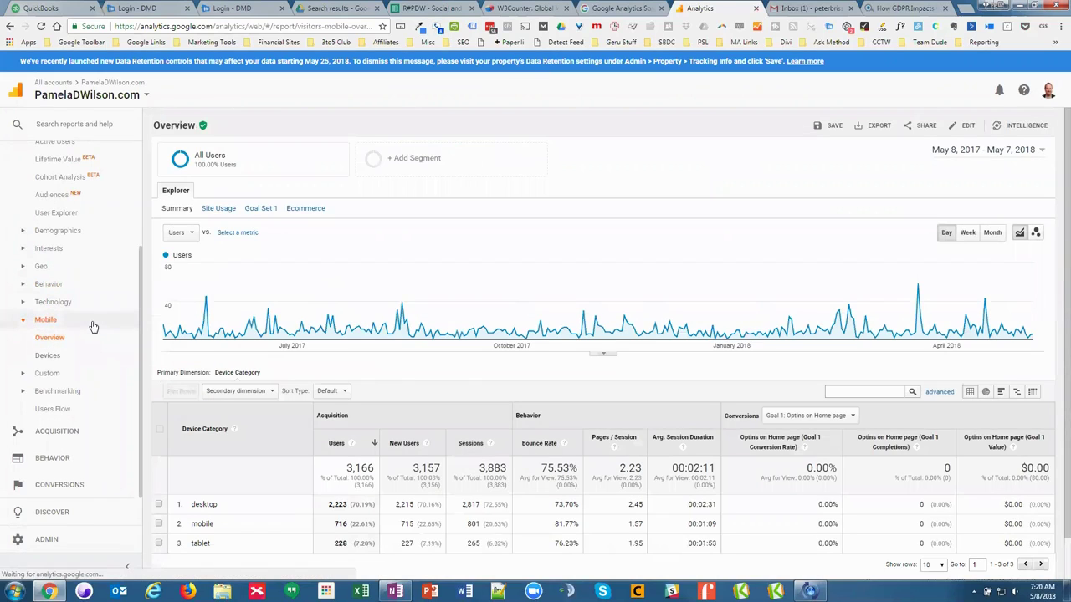
scroll(272, 429, "down", 1)
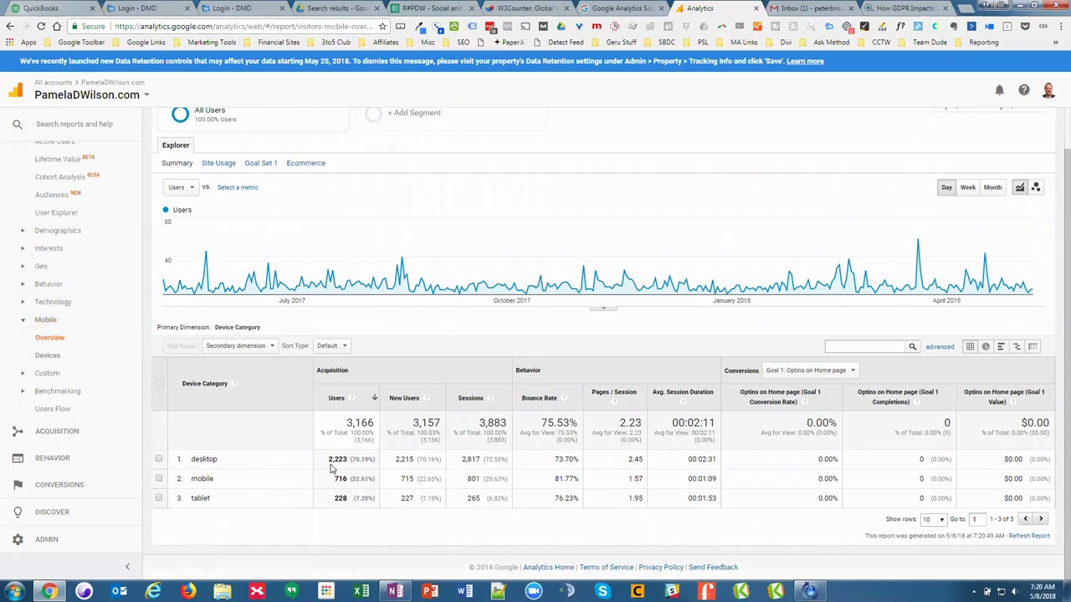
left_click_drag(328, 459, 374, 459)
left_click(246, 485)
left_click_drag(328, 459, 370, 459)
left_click(332, 479)
scroll(86, 297, "up", 2)
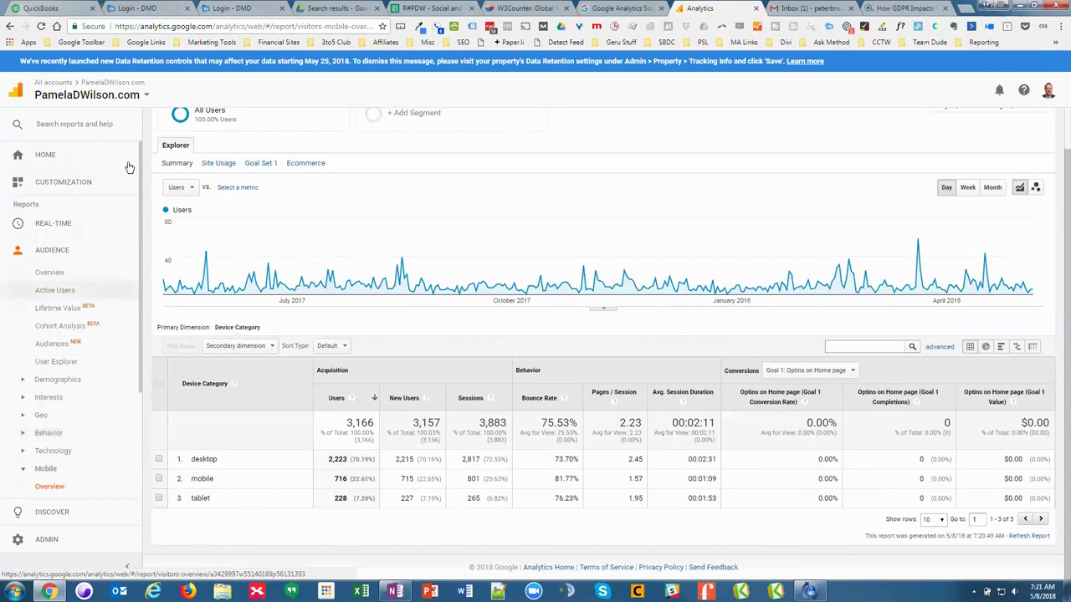
scroll(119, 298, "down", 2)
scroll(119, 303, "up", 2)
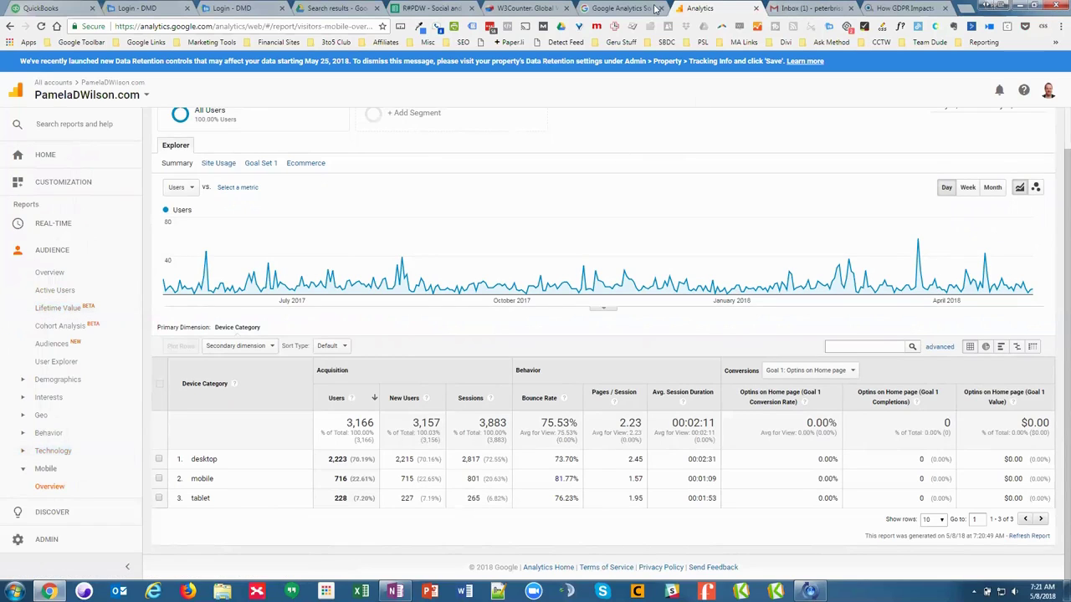
Step: Return to the W3Counter report, clear the selection and review the screen resolutions alongside the browser and platform tables
left_click(540, 7)
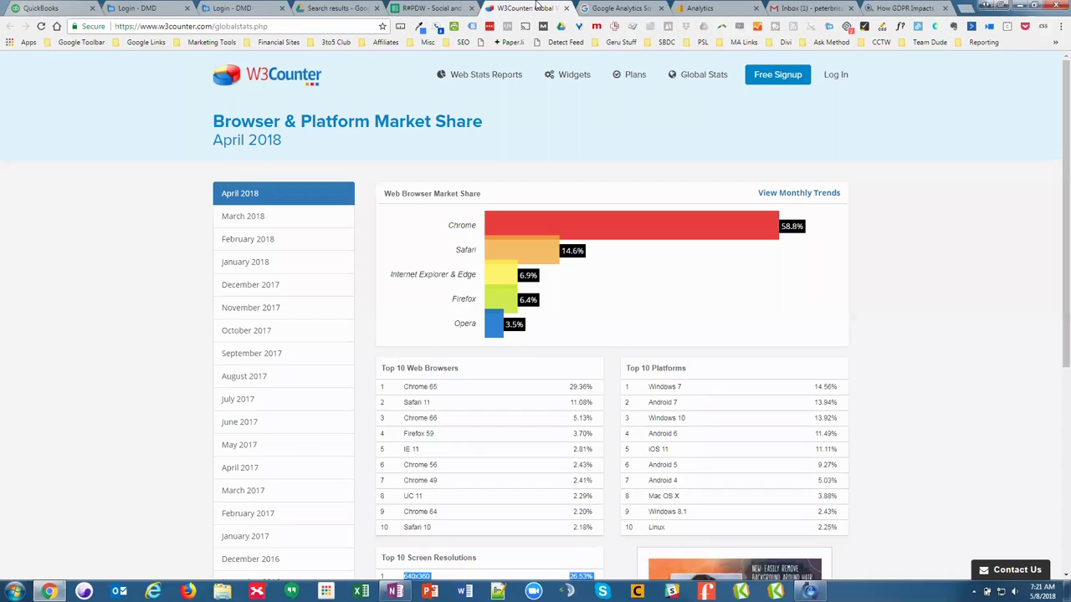
scroll(538, 301, "down", 4)
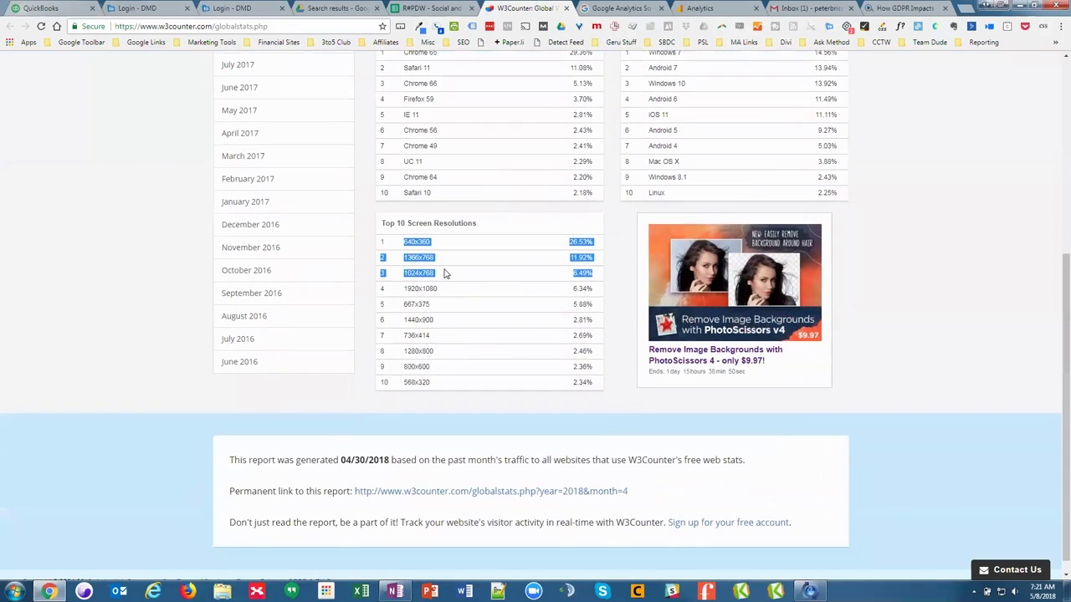
left_click(514, 282)
scroll(516, 276, "up", 4)
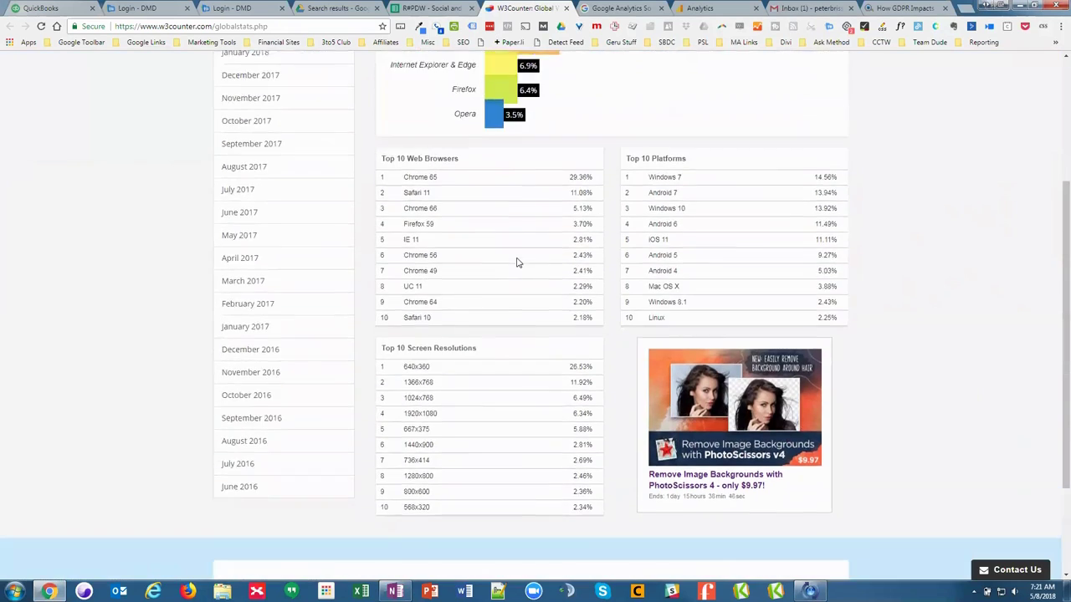
scroll(517, 262, "down", 3)
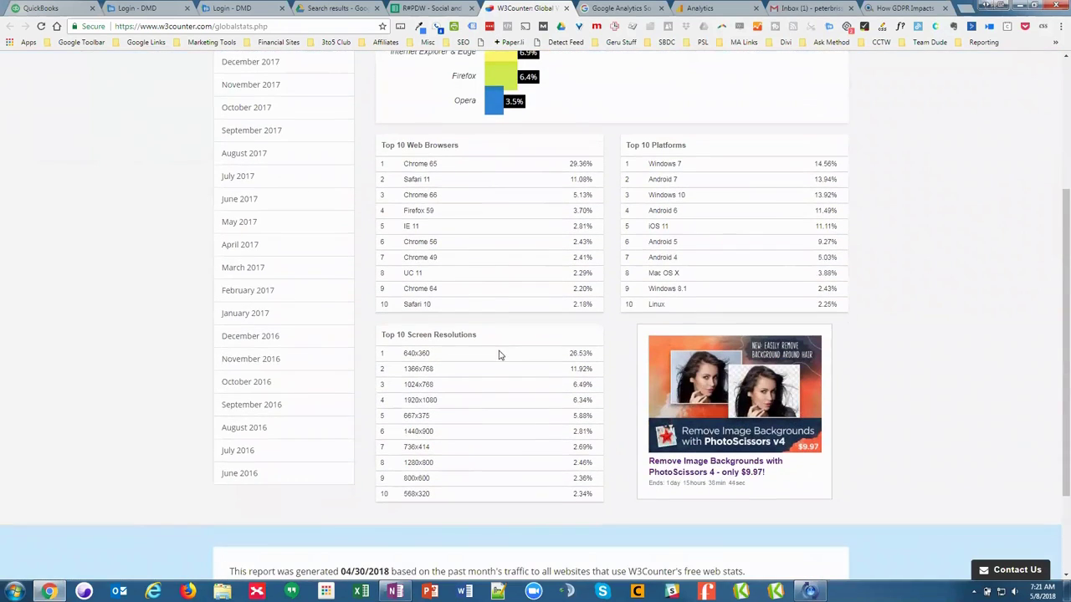
scroll(488, 382, "up", 3)
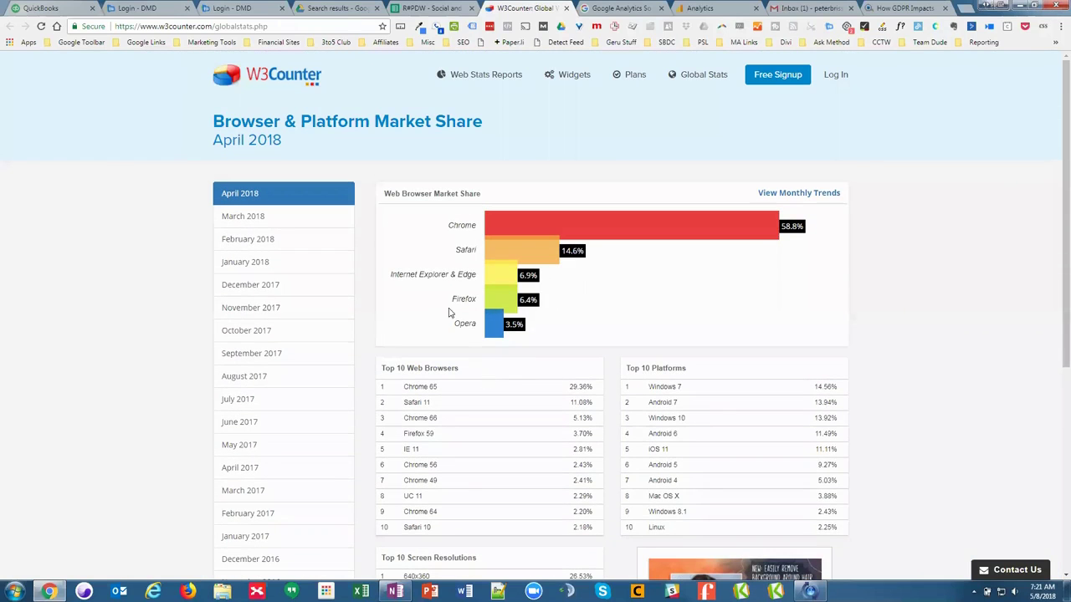